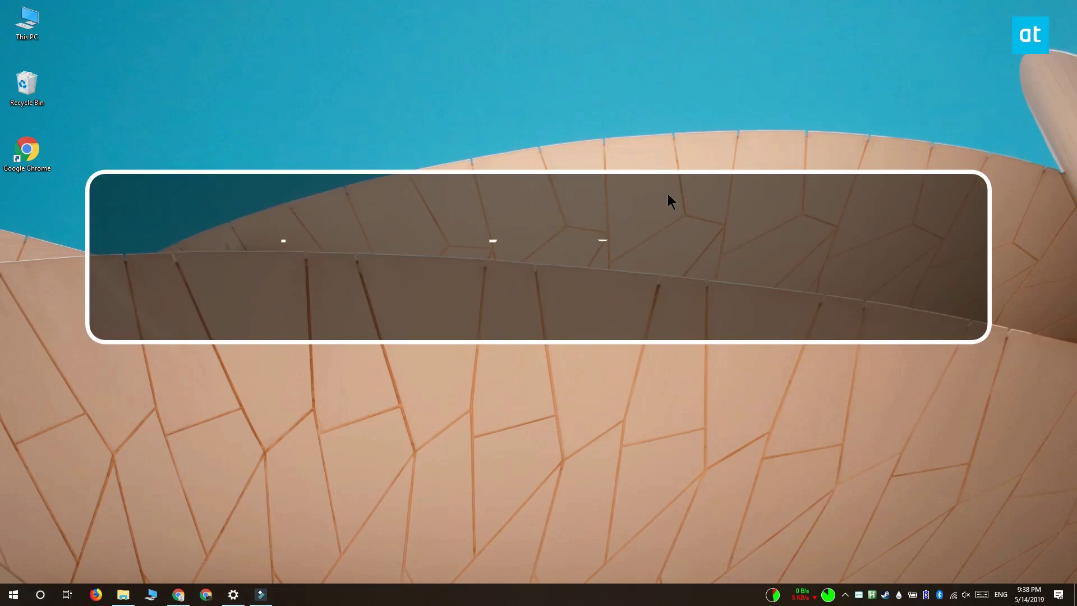
Step: Open Pictures\wallpapers in File Explorer and select the green plant image
{"action": "left_click", "coordinate": [123, 595]}
{"action": "left_click", "coordinate": [467, 248]}
Step: Open the green plant and glowing lamp images past the warning, unticking 'Always ask'
{"action": "key", "text": "Return"}
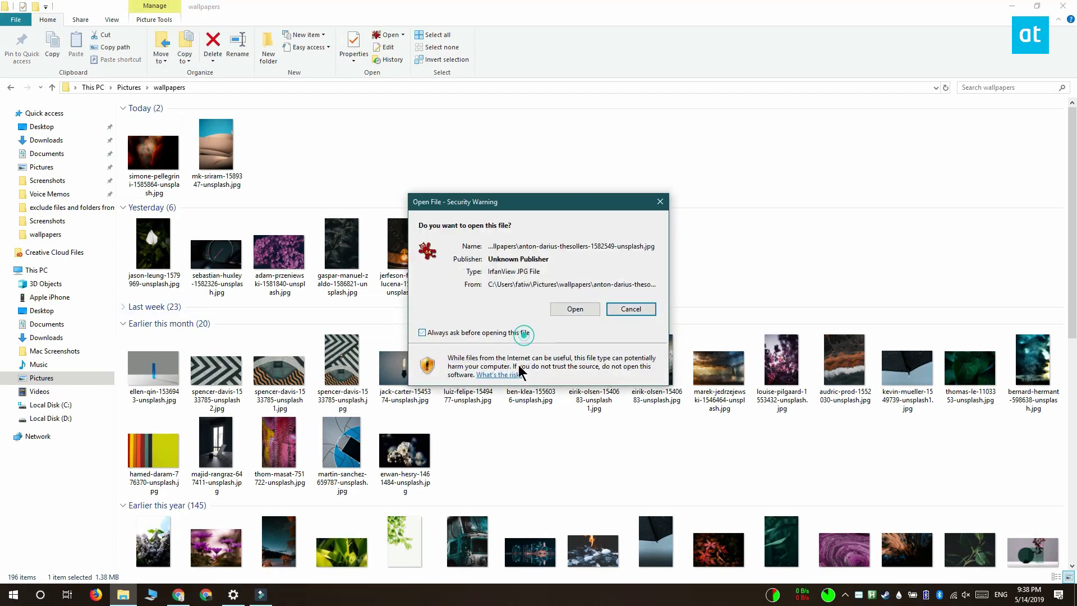
{"action": "left_click", "coordinate": [572, 309]}
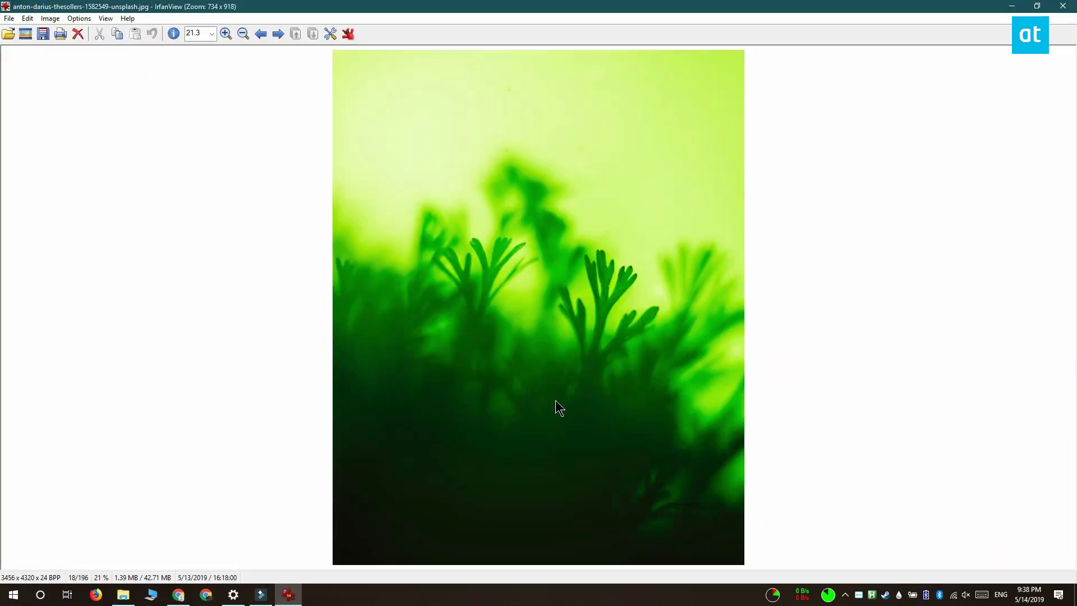
{"action": "left_click", "coordinate": [1063, 10]}
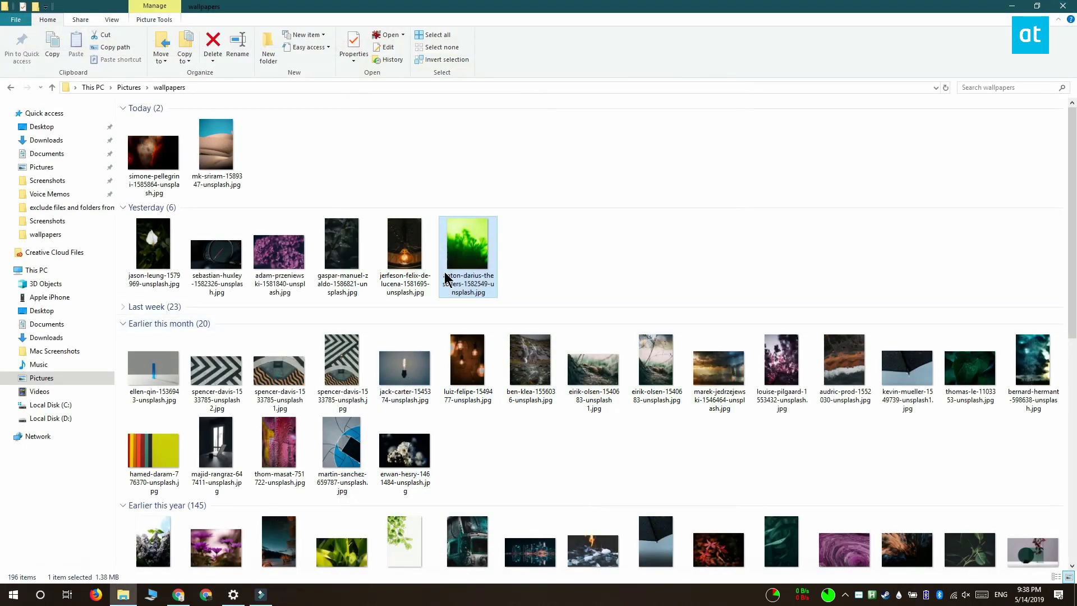
{"action": "double_click", "coordinate": [406, 252]}
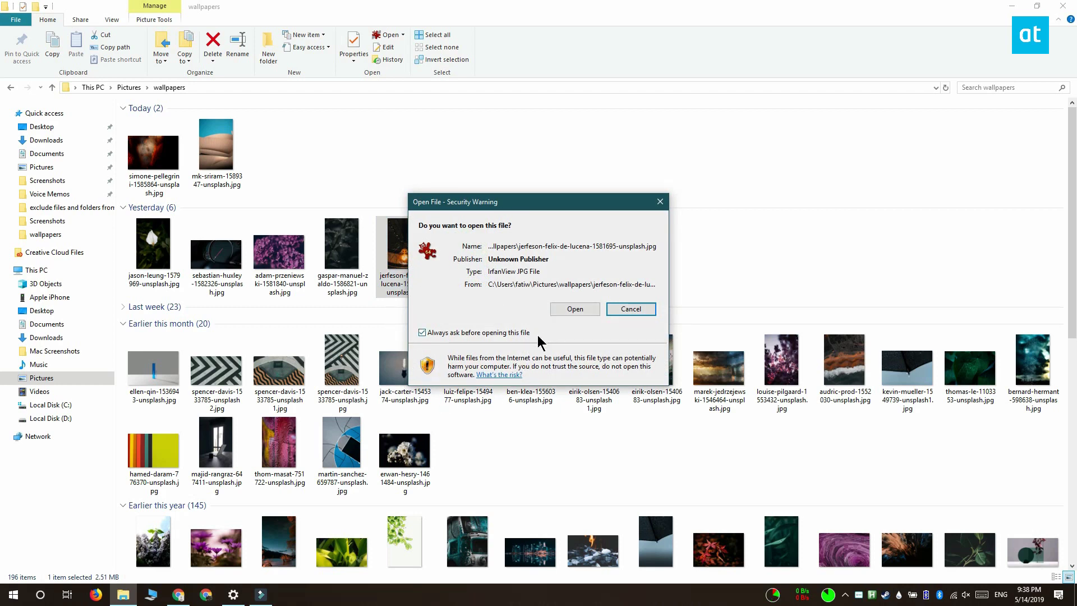
{"action": "left_click", "coordinate": [421, 333]}
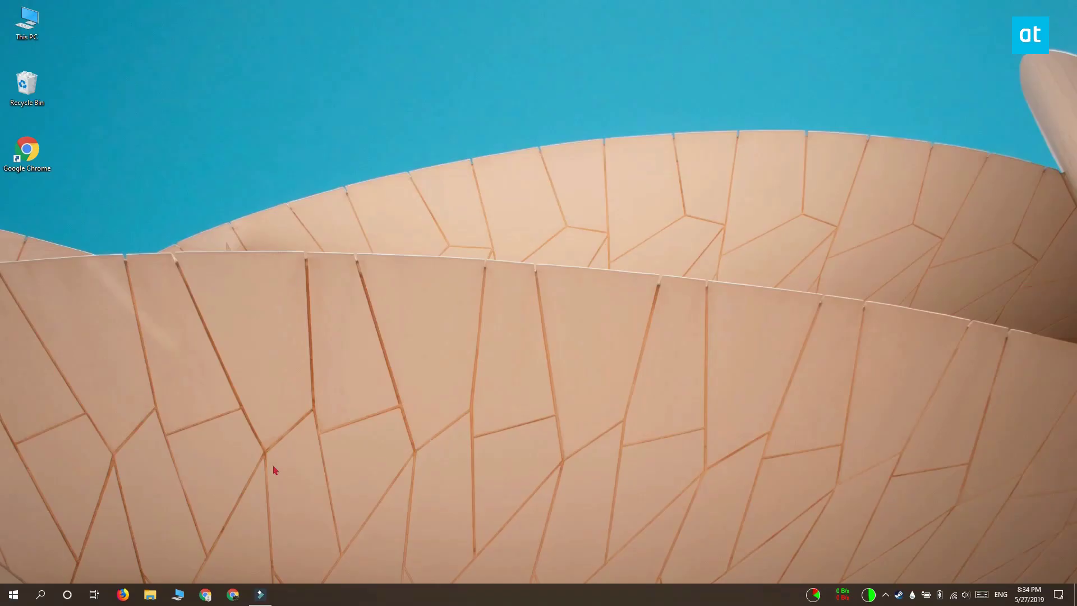
Step: Run inetcpl.cpl from the Run dialog to reach Internet Properties
{"action": "key", "text": "super+r"}
{"action": "type", "text": "inetcpl.cpl"}
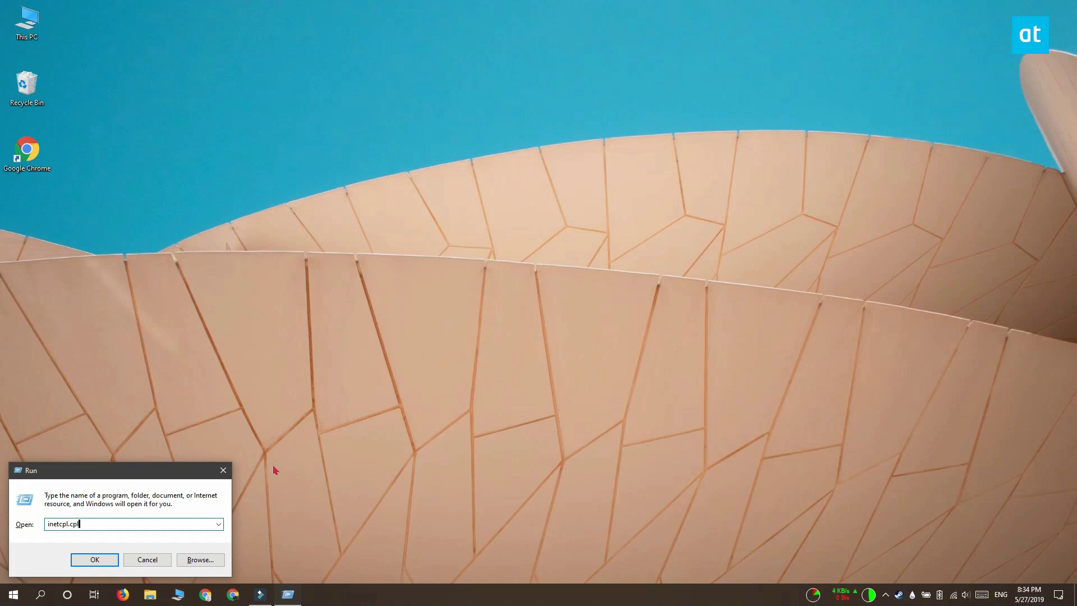
{"action": "key", "text": "Return"}
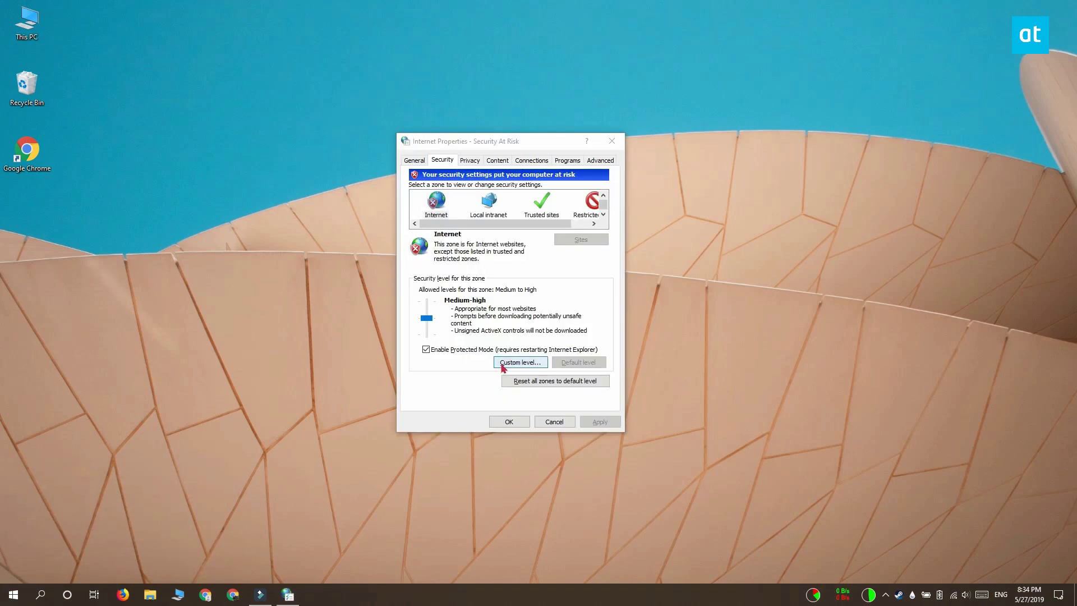
Step: Set the Internet zone's 'Launching applications and unsafe files' to Enable (not secure)
{"action": "left_click", "coordinate": [519, 362]}
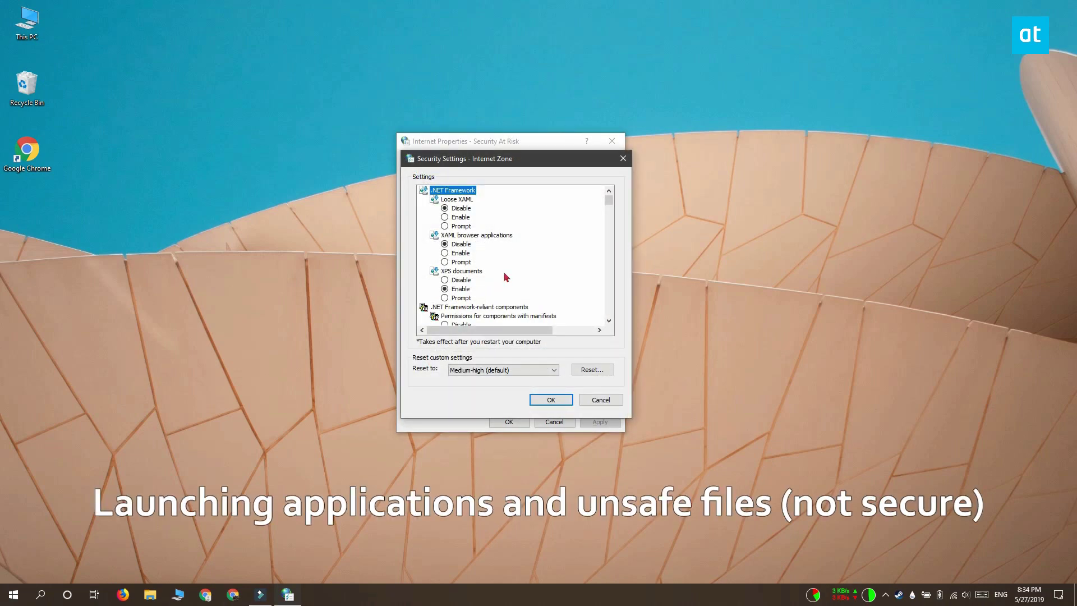
{"action": "scroll", "coordinate": [504, 276], "scroll_direction": "down", "scroll_amount": 2}
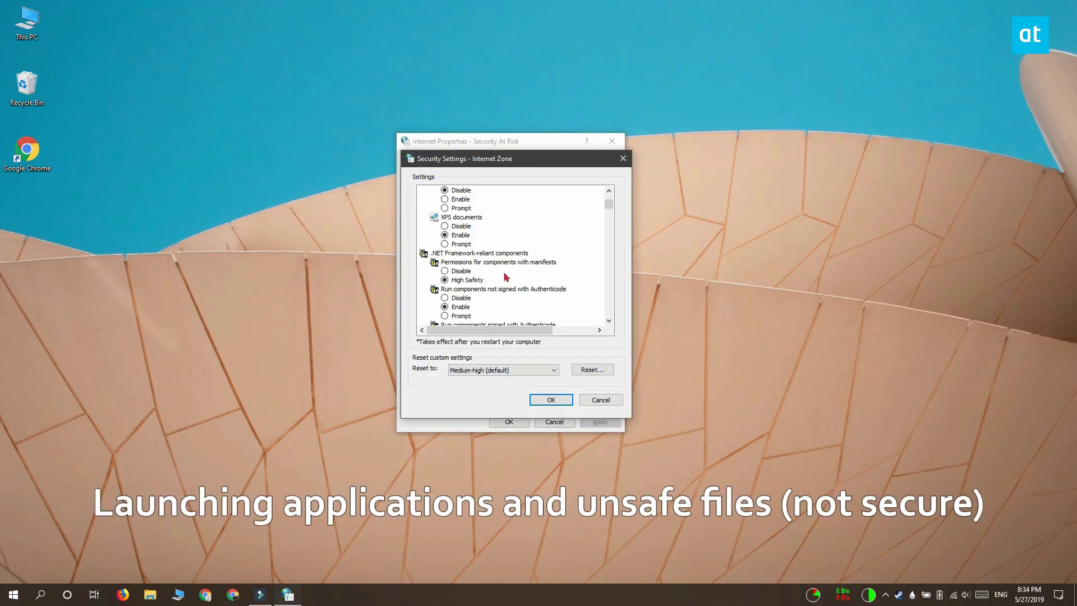
{"action": "scroll", "coordinate": [505, 277], "scroll_direction": "down", "scroll_amount": 2}
{"action": "scroll", "coordinate": [575, 293], "scroll_direction": "down", "scroll_amount": 2}
{"action": "scroll", "coordinate": [576, 293], "scroll_direction": "down", "scroll_amount": 1}
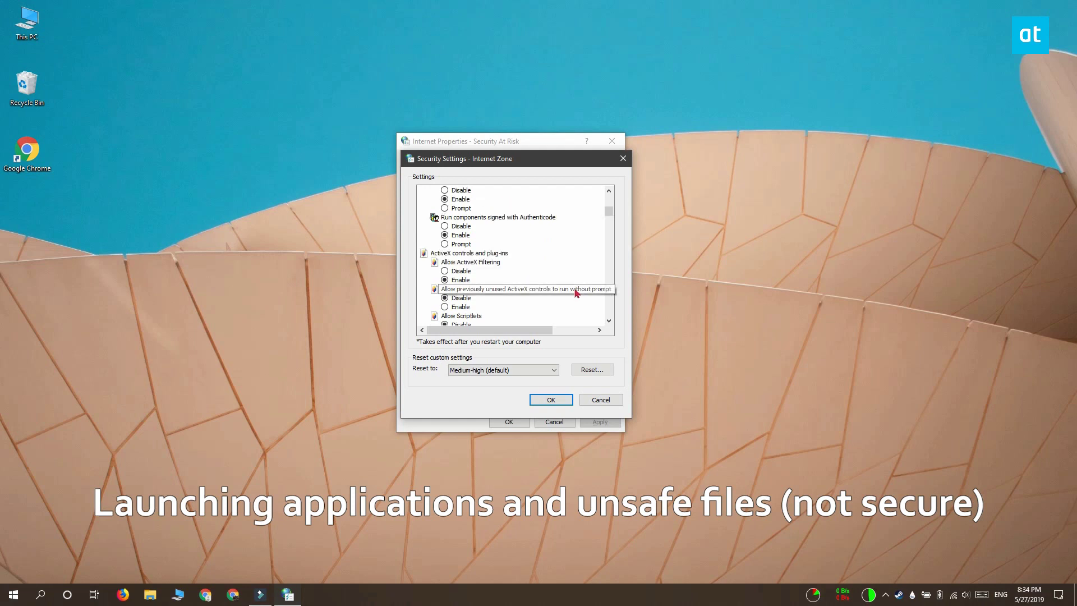
{"action": "scroll", "coordinate": [575, 293], "scroll_direction": "down", "scroll_amount": 2}
{"action": "scroll", "coordinate": [575, 293], "scroll_direction": "down", "scroll_amount": 2}
{"action": "scroll", "coordinate": [576, 293], "scroll_direction": "down", "scroll_amount": 2}
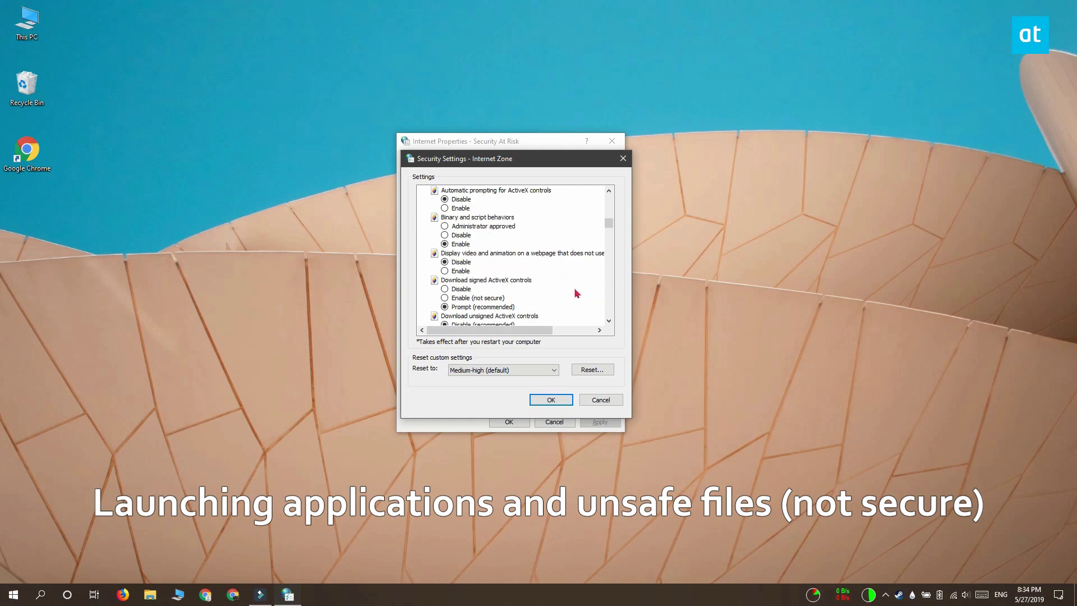
{"action": "scroll", "coordinate": [576, 292], "scroll_direction": "down", "scroll_amount": 2}
{"action": "scroll", "coordinate": [576, 293], "scroll_direction": "down", "scroll_amount": 2}
{"action": "scroll", "coordinate": [576, 293], "scroll_direction": "down", "scroll_amount": 2}
{"action": "scroll", "coordinate": [576, 293], "scroll_direction": "down", "scroll_amount": 2}
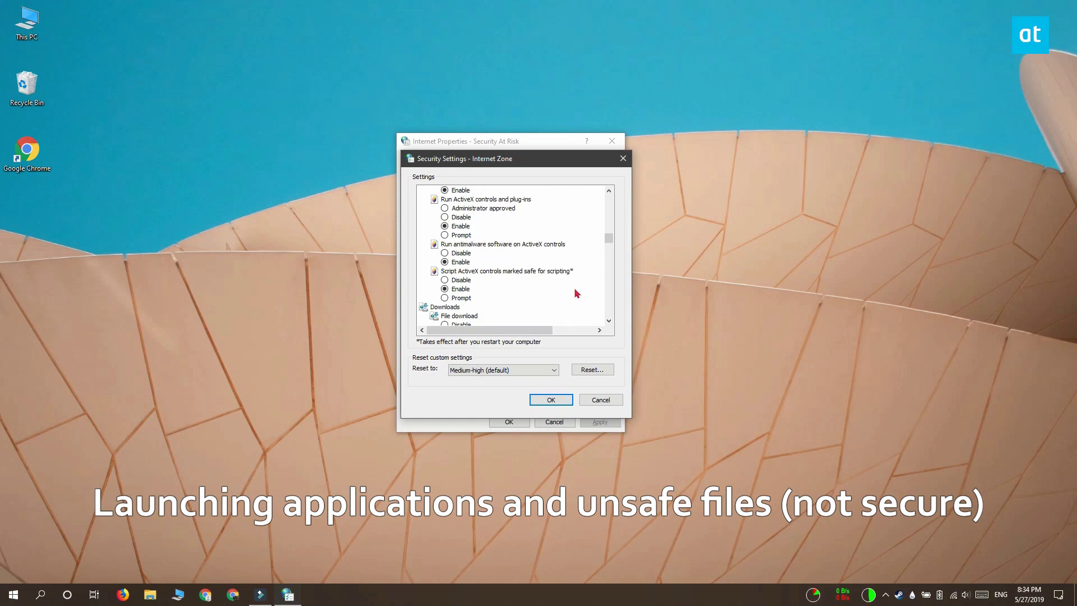
{"action": "scroll", "coordinate": [575, 293], "scroll_direction": "down", "scroll_amount": 2}
{"action": "scroll", "coordinate": [575, 293], "scroll_direction": "down", "scroll_amount": 2}
{"action": "scroll", "coordinate": [576, 294], "scroll_direction": "down", "scroll_amount": 2}
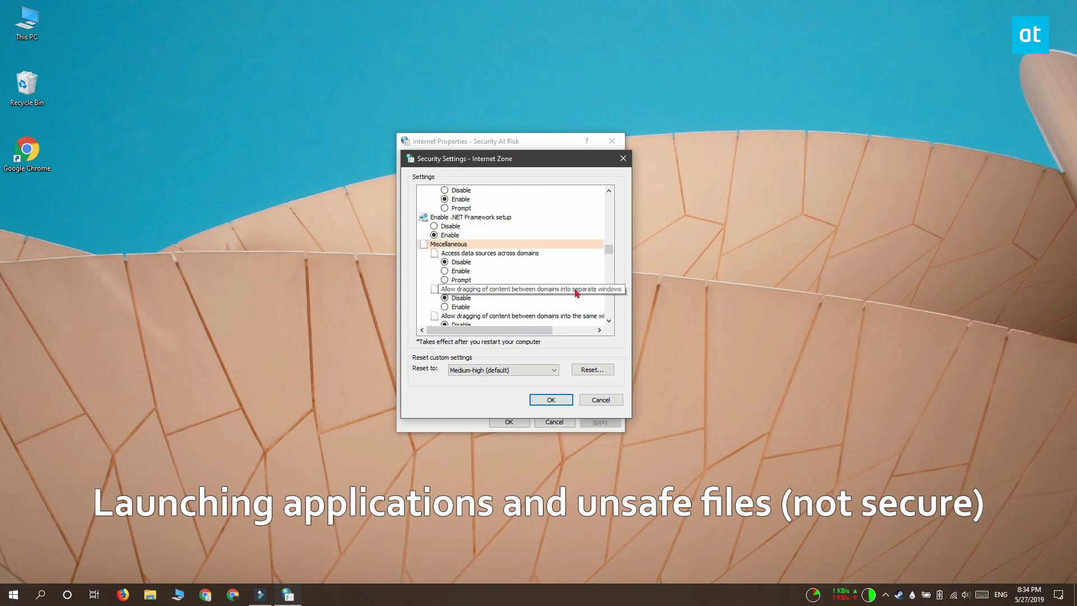
{"action": "scroll", "coordinate": [575, 294], "scroll_direction": "down", "scroll_amount": 2}
{"action": "scroll", "coordinate": [575, 293], "scroll_direction": "down", "scroll_amount": 2}
{"action": "scroll", "coordinate": [575, 293], "scroll_direction": "down", "scroll_amount": 1}
{"action": "scroll", "coordinate": [576, 293], "scroll_direction": "down", "scroll_amount": 2}
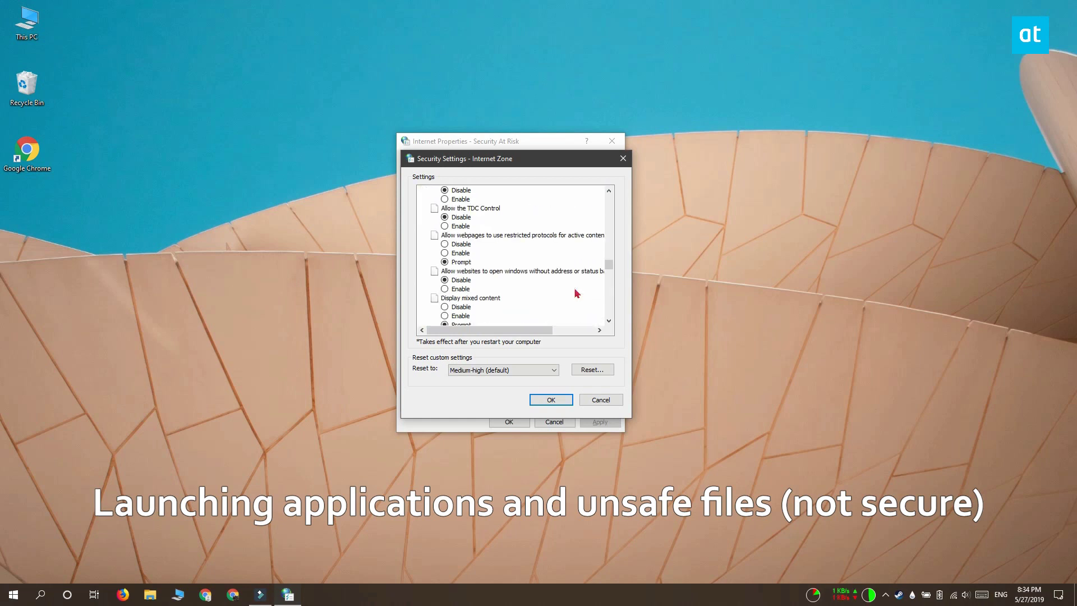
{"action": "scroll", "coordinate": [575, 293], "scroll_direction": "down", "scroll_amount": 2}
{"action": "scroll", "coordinate": [576, 293], "scroll_direction": "down", "scroll_amount": 2}
{"action": "scroll", "coordinate": [576, 292], "scroll_direction": "down", "scroll_amount": 2}
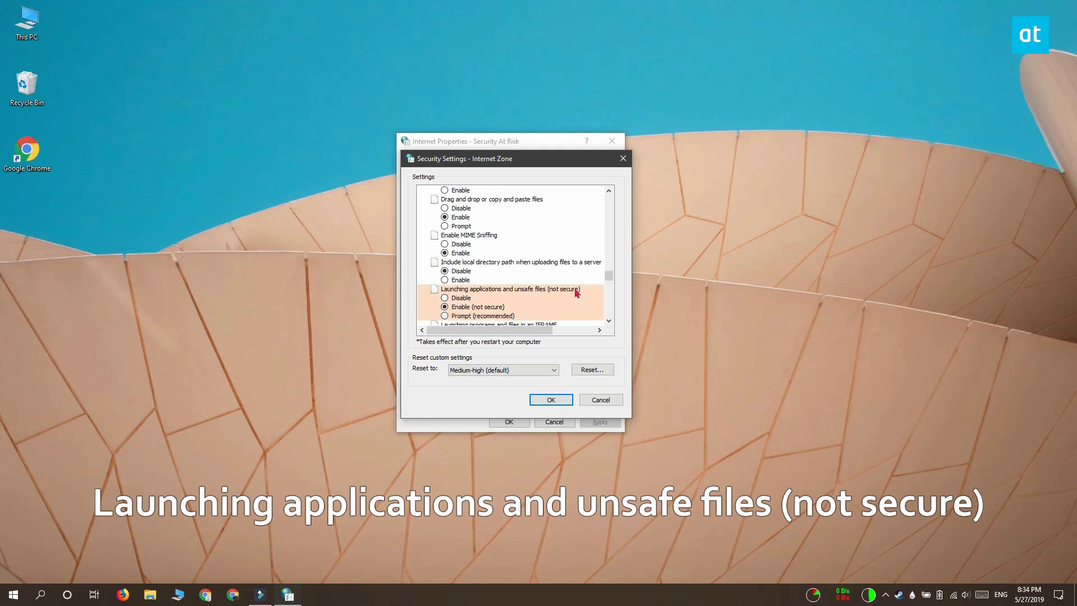
{"action": "scroll", "coordinate": [576, 293], "scroll_direction": "down", "scroll_amount": 3}
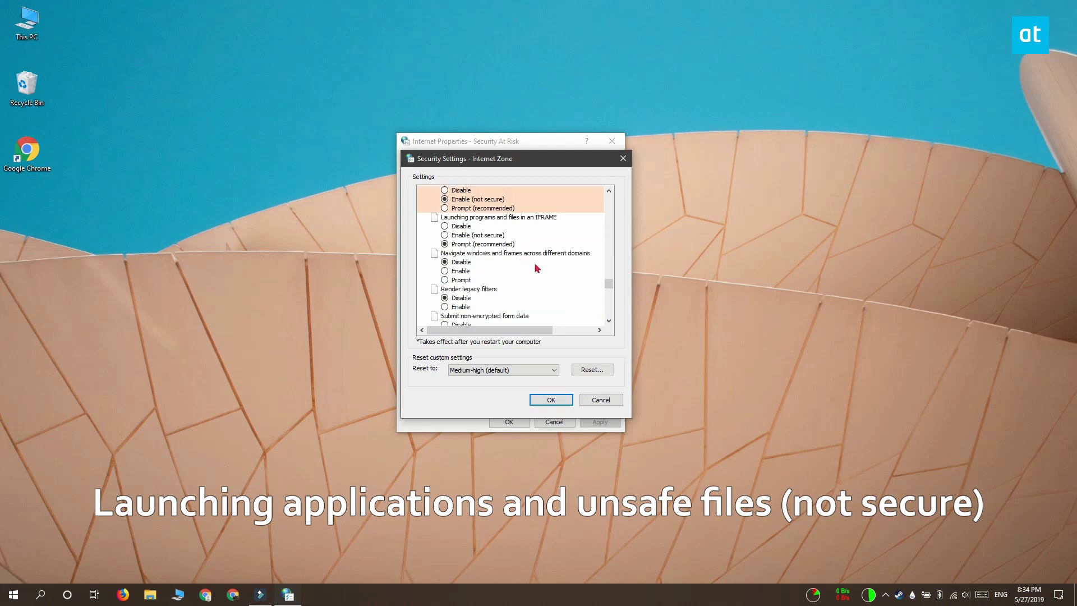
{"action": "scroll", "coordinate": [535, 268], "scroll_direction": "up", "scroll_amount": 2}
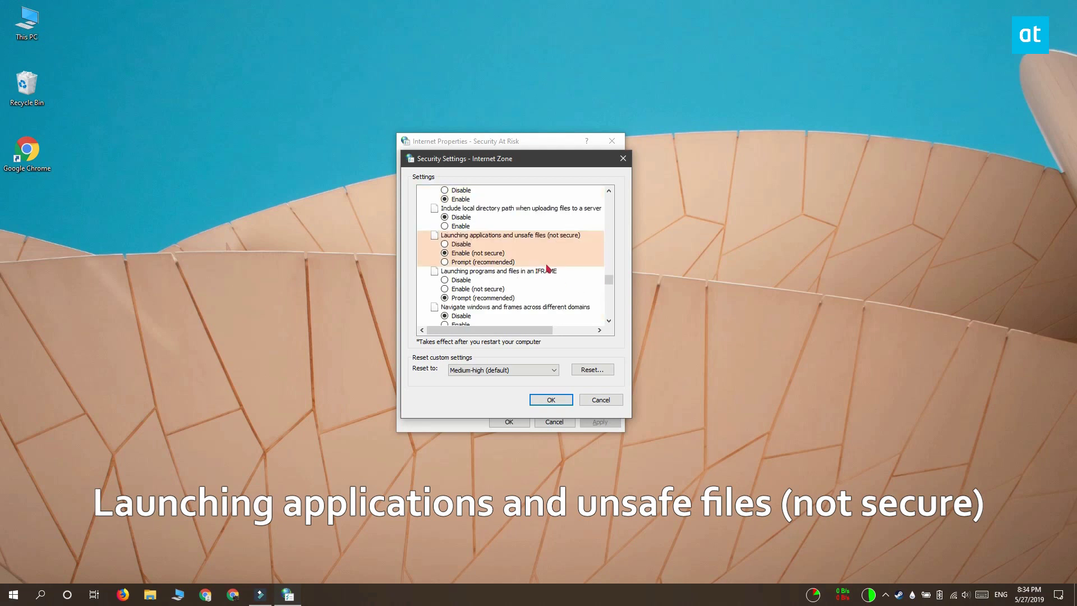
{"action": "left_click", "coordinate": [444, 252]}
Step: Confirm both Security Settings and Internet Properties with OK
{"action": "left_click", "coordinate": [550, 399]}
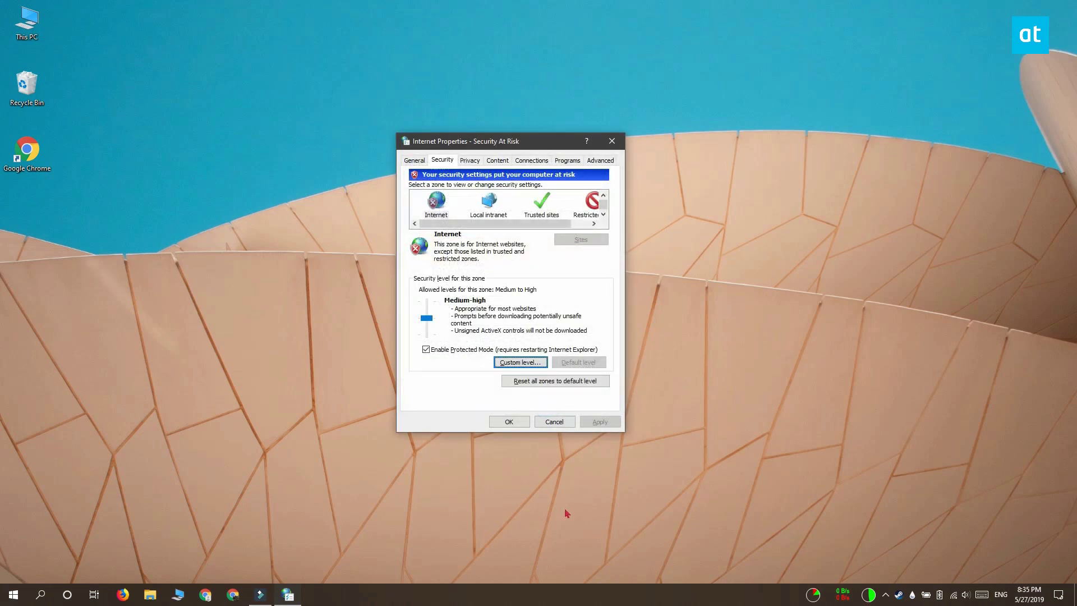
{"action": "left_click", "coordinate": [501, 423]}
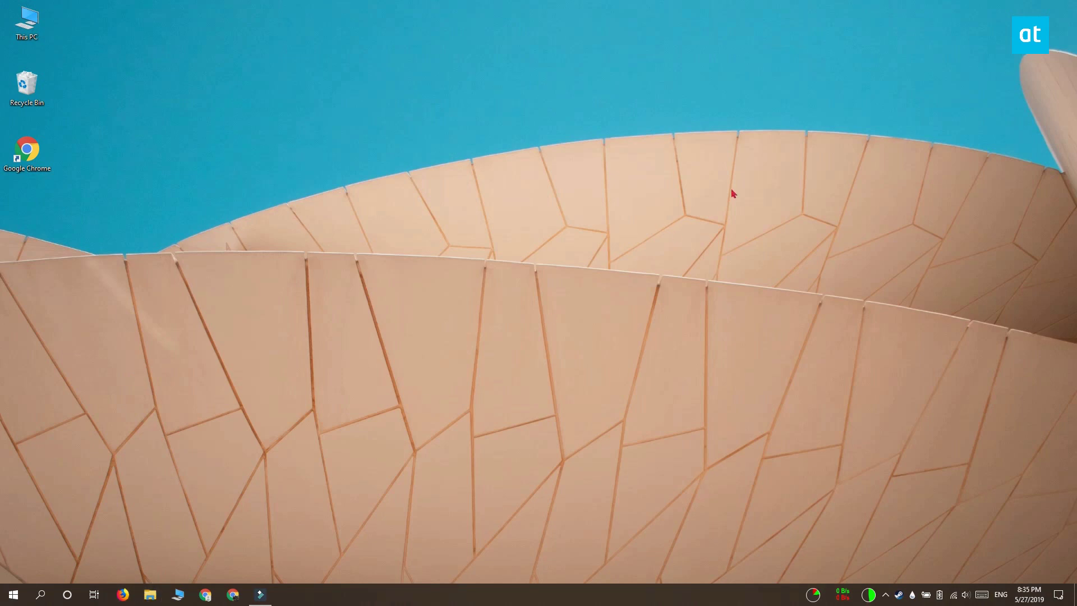
Step: Open luca-bravo-1605130-unsplash.jpg from Pictures > wallpapers, with no security warning appearing
{"action": "key", "text": "super+e"}
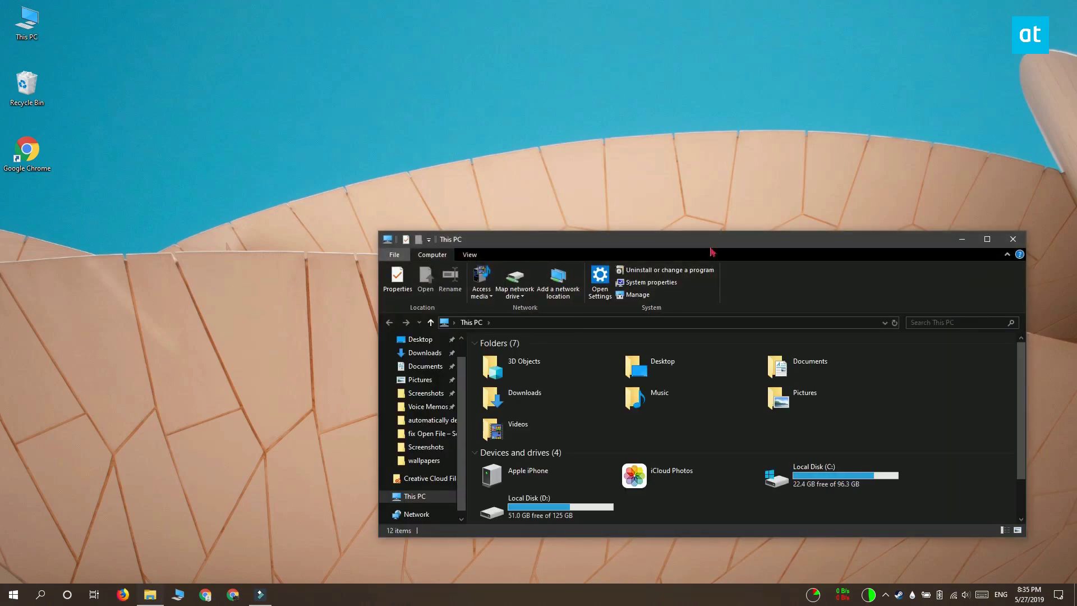
{"action": "left_click_drag", "start_coordinate": [711, 250], "coordinate": [522, 127]}
{"action": "double_click", "coordinate": [615, 269]}
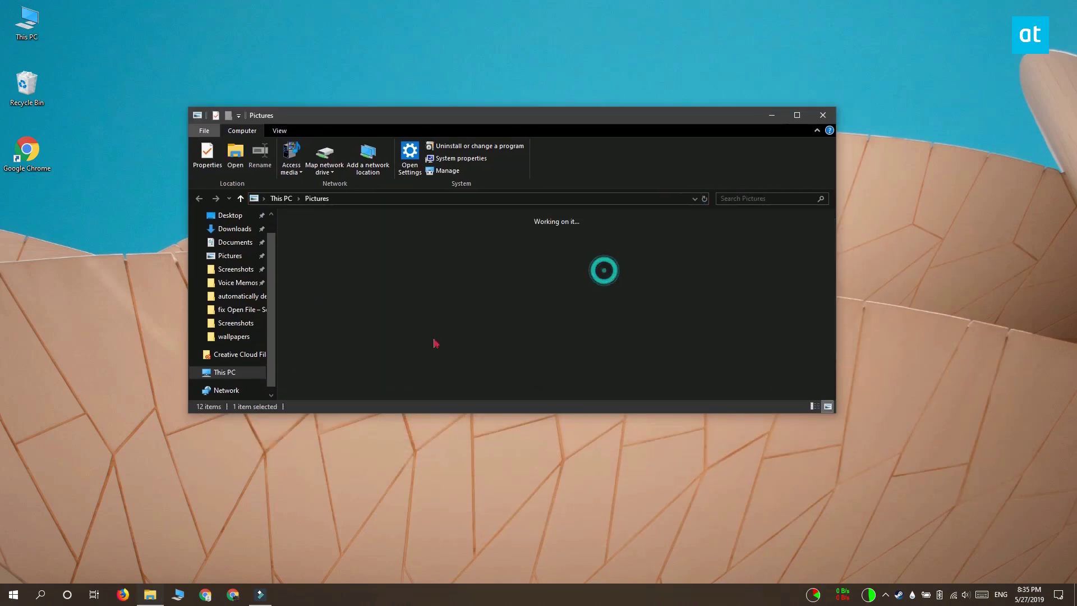
{"action": "left_click", "coordinate": [436, 336]}
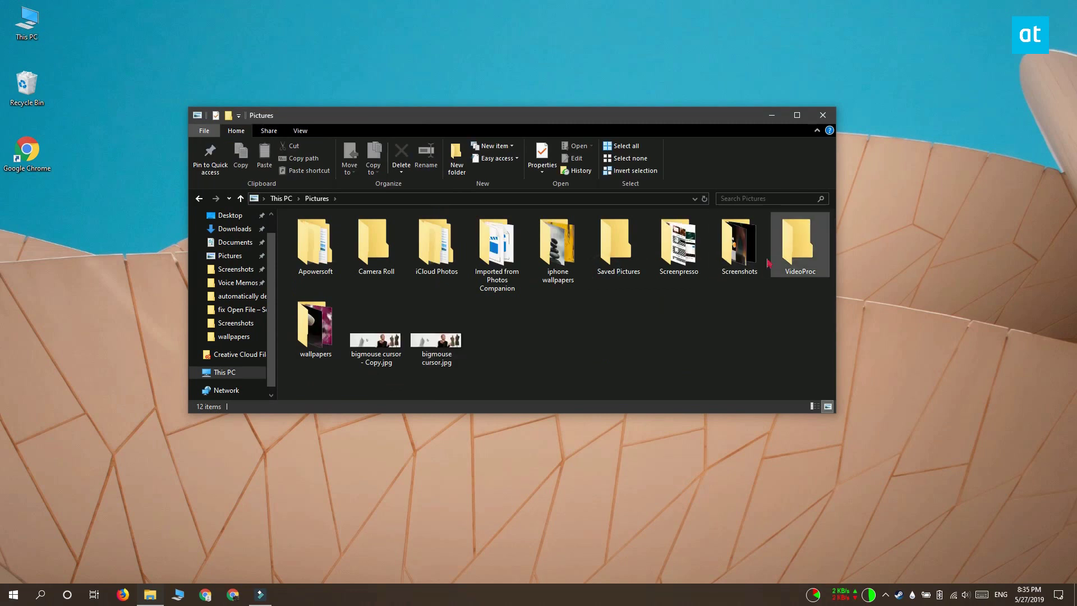
{"action": "double_click", "coordinate": [316, 328]}
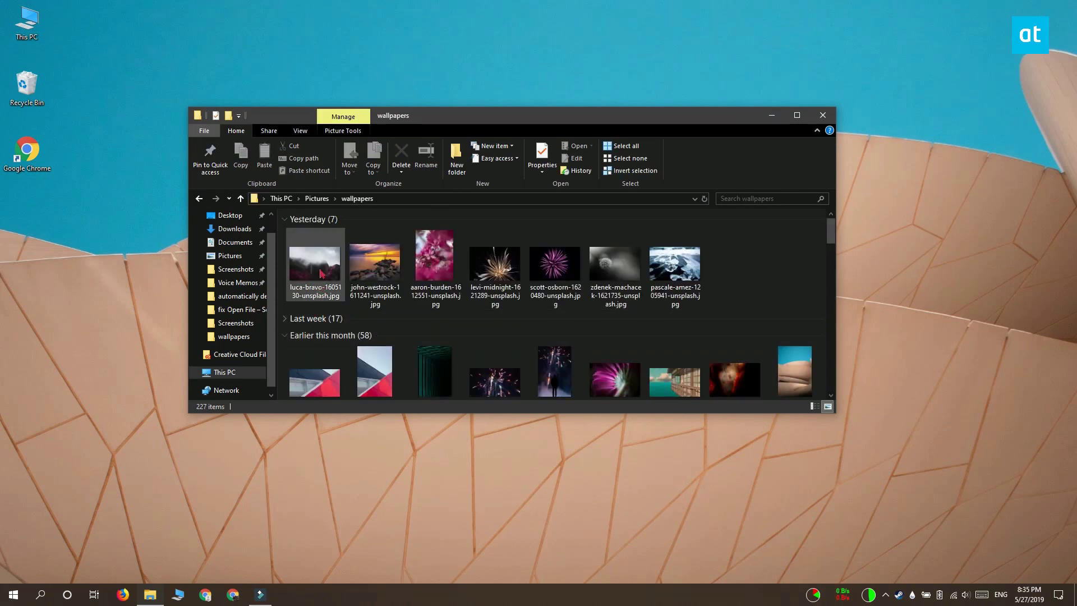
{"action": "double_click", "coordinate": [315, 262]}
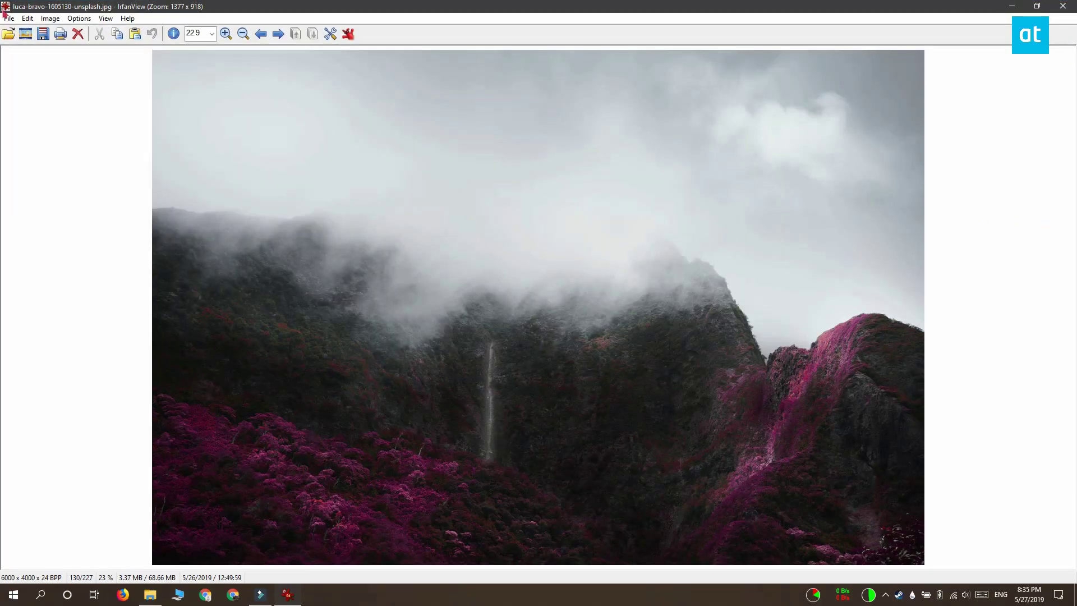